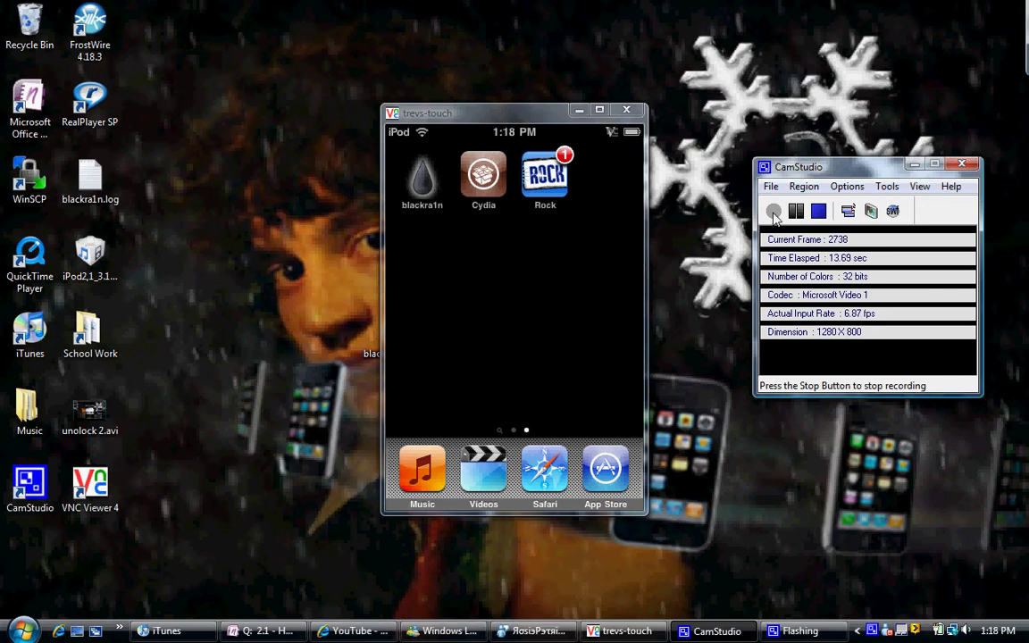
# Launch Rock from the home screen and dismiss the OpenSSL Install alert
pyautogui.click(546, 184)
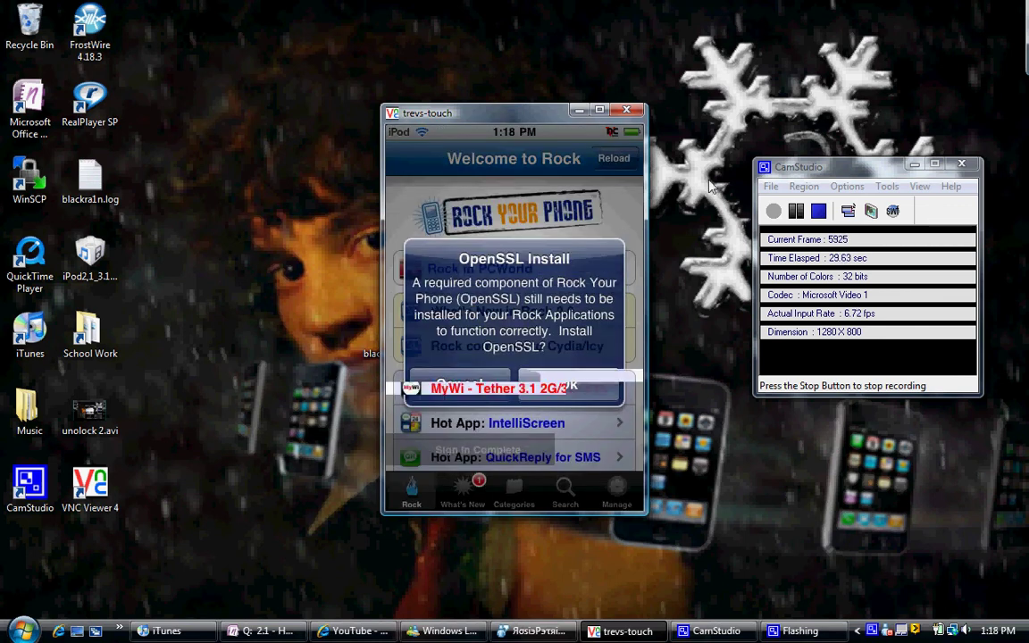
pyautogui.click(461, 393)
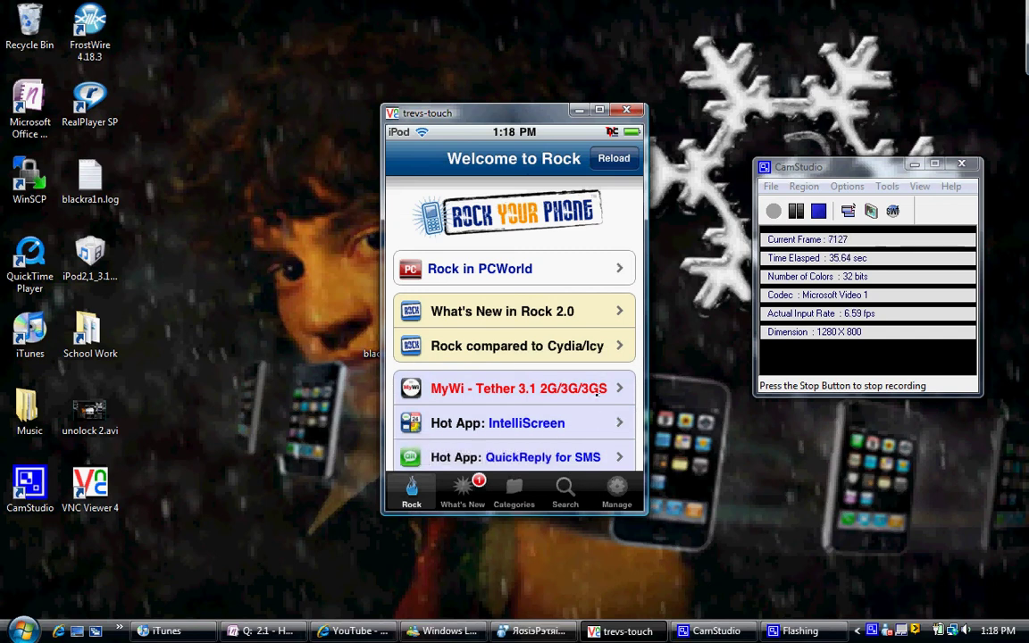
# Switch to the Manage tab to list installed Veency, RockApp and the BigBoss source
pyautogui.click(615, 493)
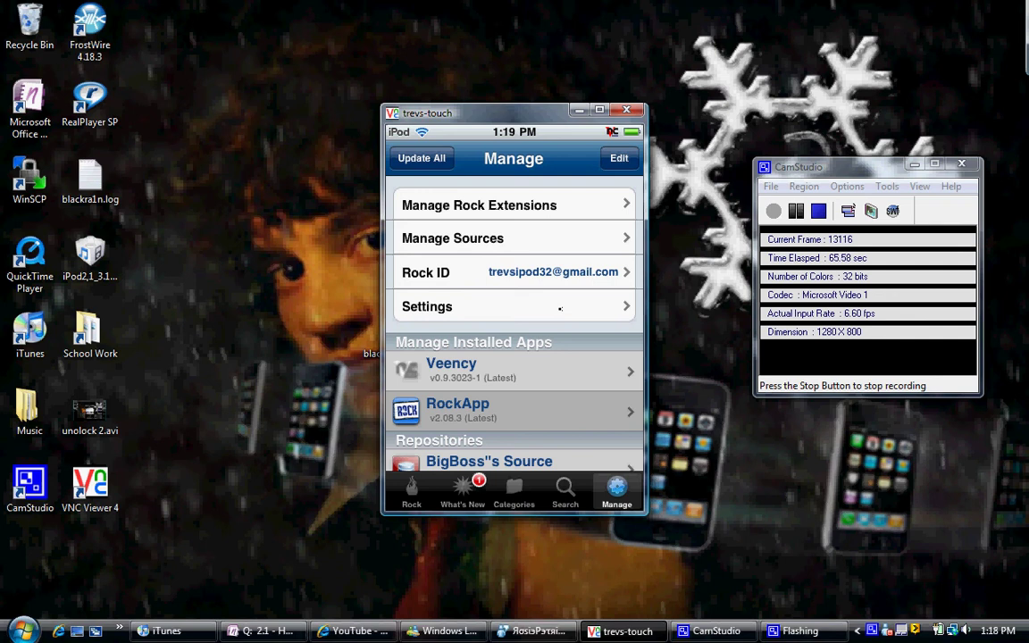
# Go into Settings, scroll to App Backup, and open Restore From Backup's five saved backups
pyautogui.click(560, 309)
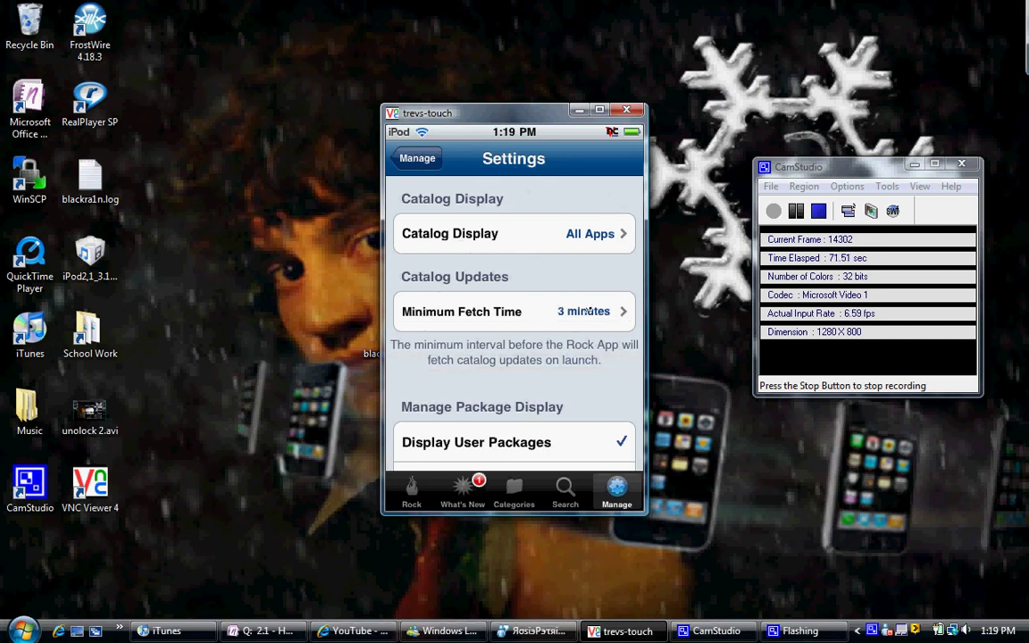
pyautogui.moveTo(583, 280); pyautogui.dragTo(559, 134)
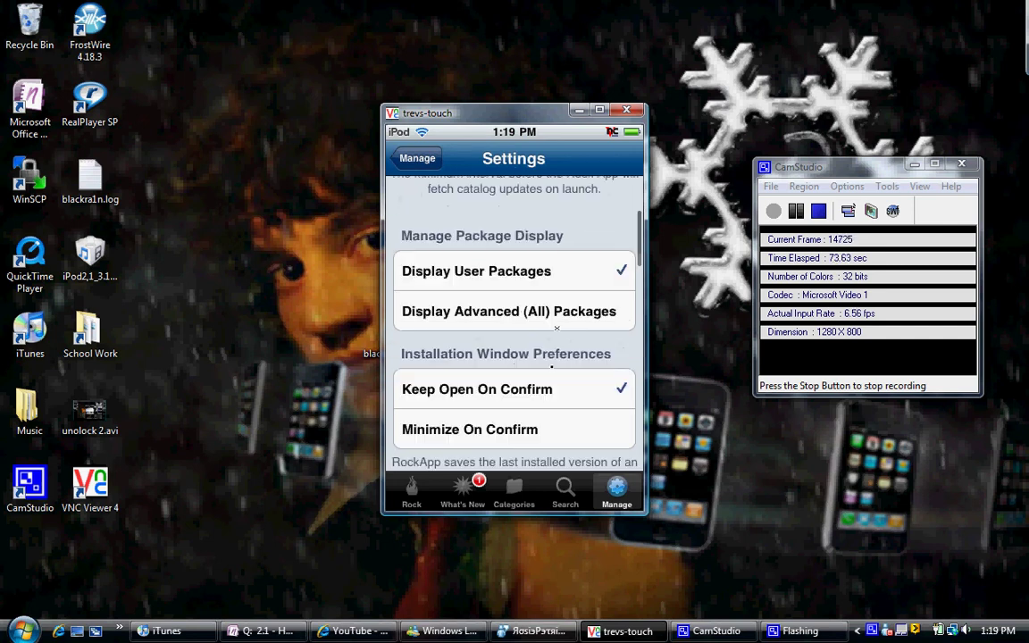
pyautogui.moveTo(554, 268); pyautogui.dragTo(553, 214)
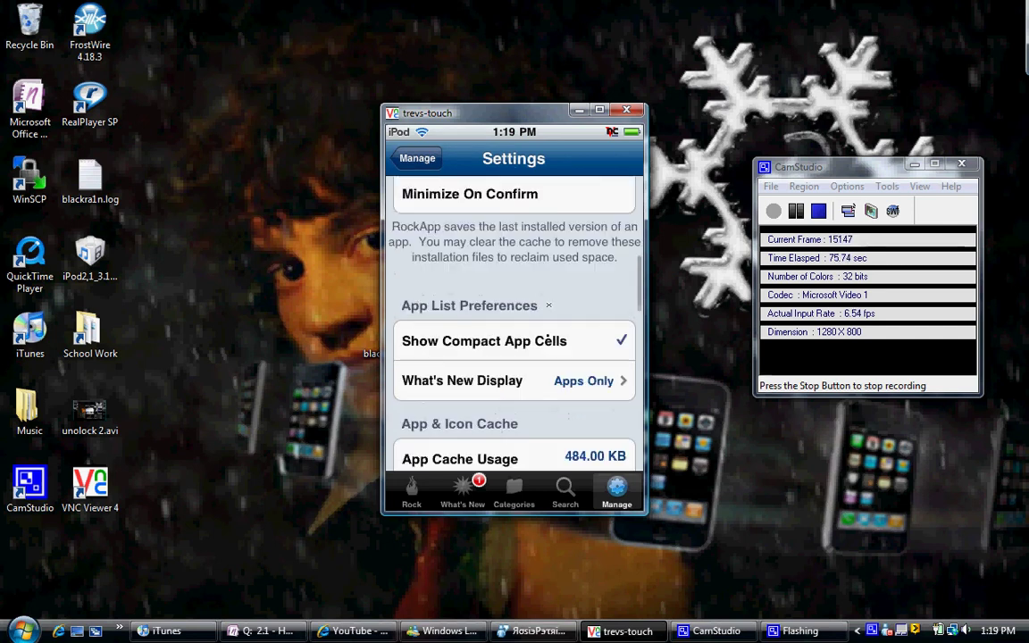
pyautogui.moveTo(536, 465); pyautogui.dragTo(546, 330)
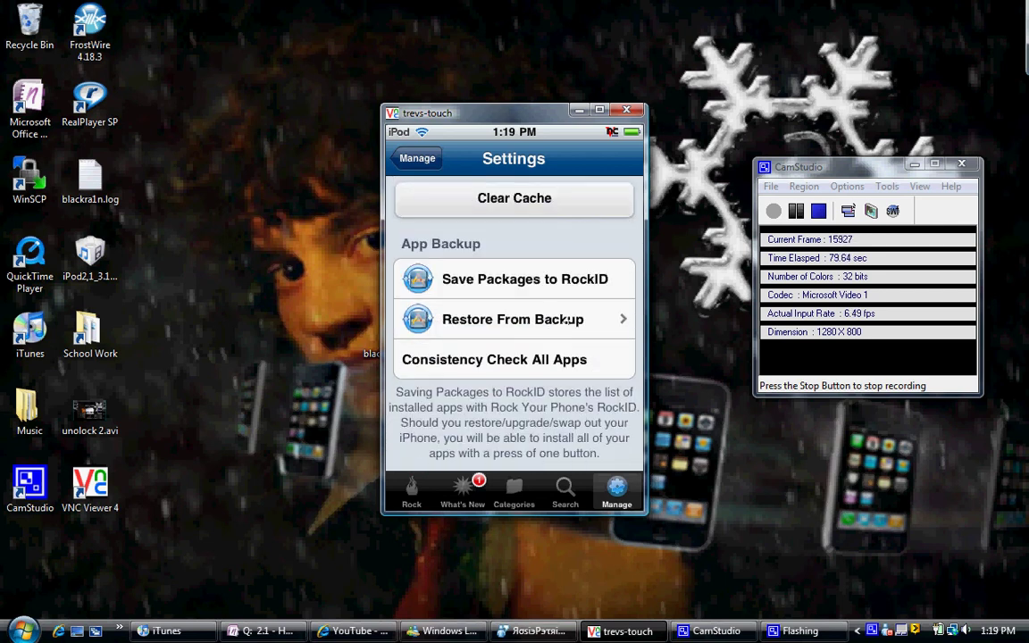
pyautogui.click(567, 320)
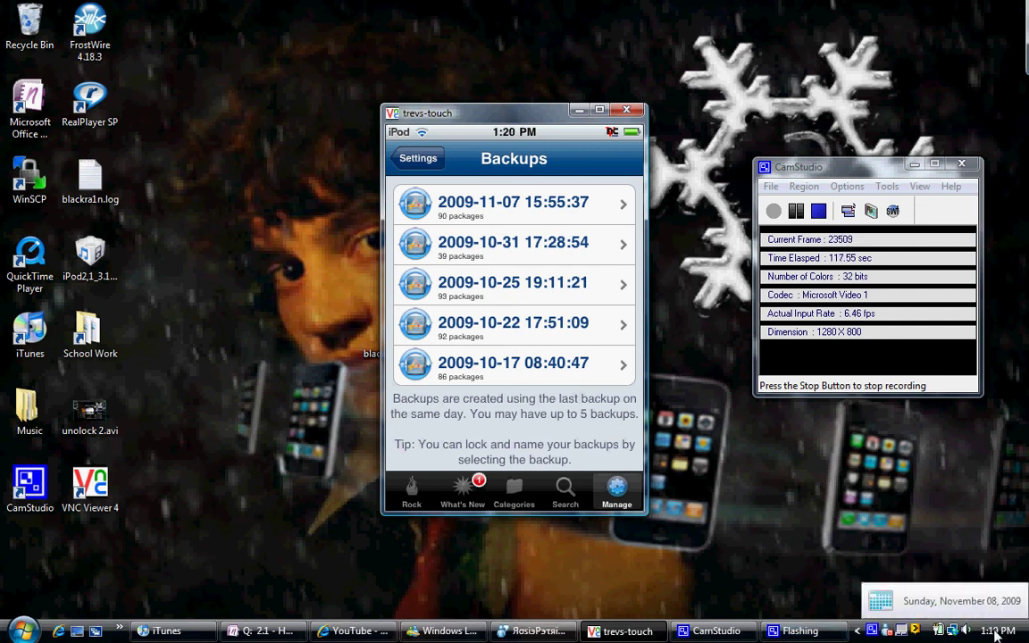
# Restore the 90-package 2009-11-07 backup, starting with OpenSSL and diskdev-cmds
pyautogui.click(484, 213)
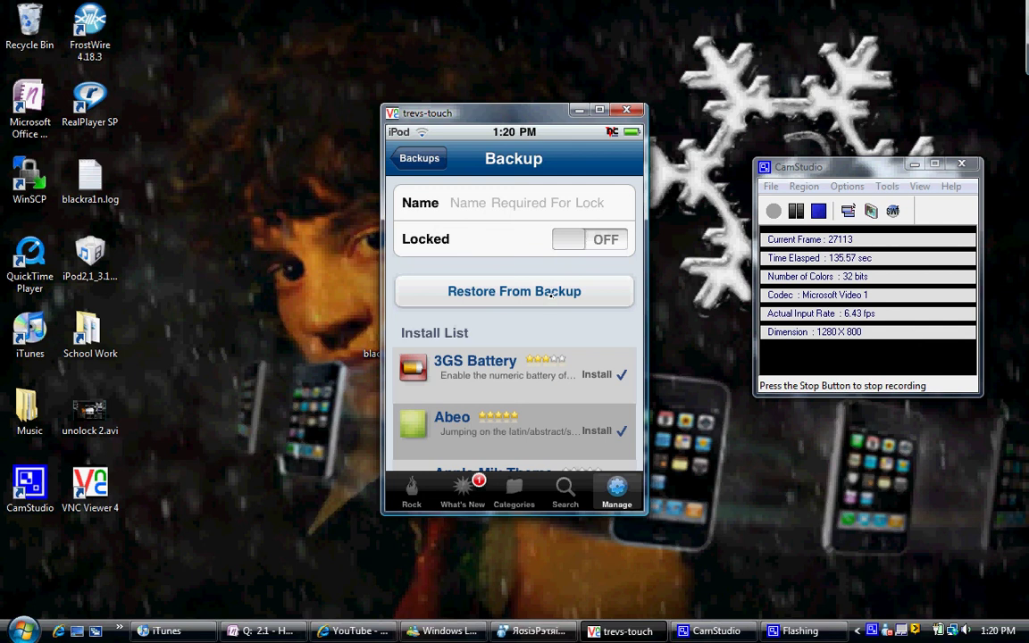
pyautogui.click(551, 299)
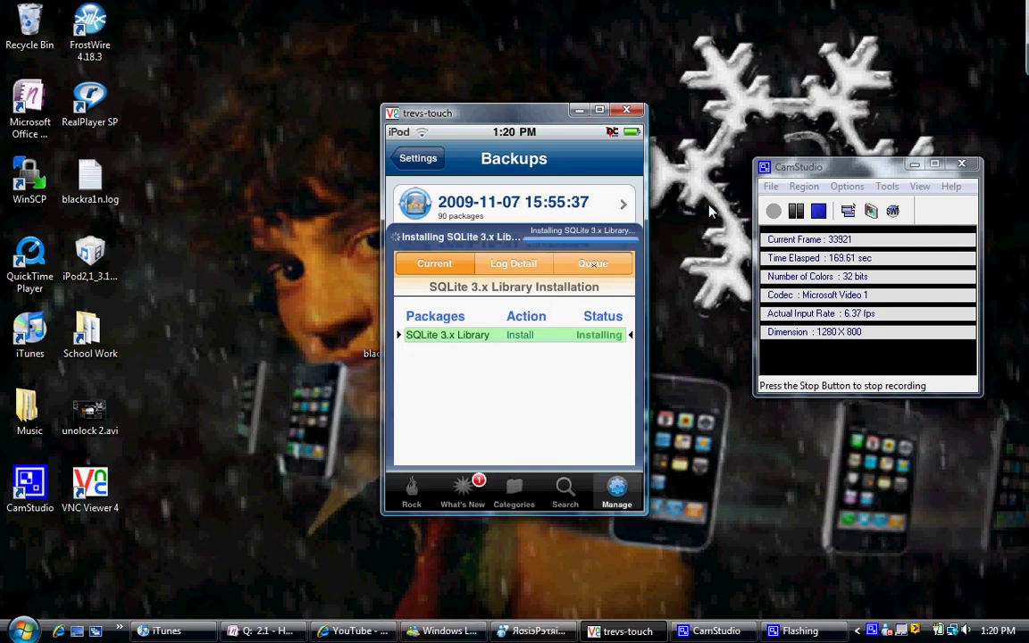
pyautogui.click(894, 228)
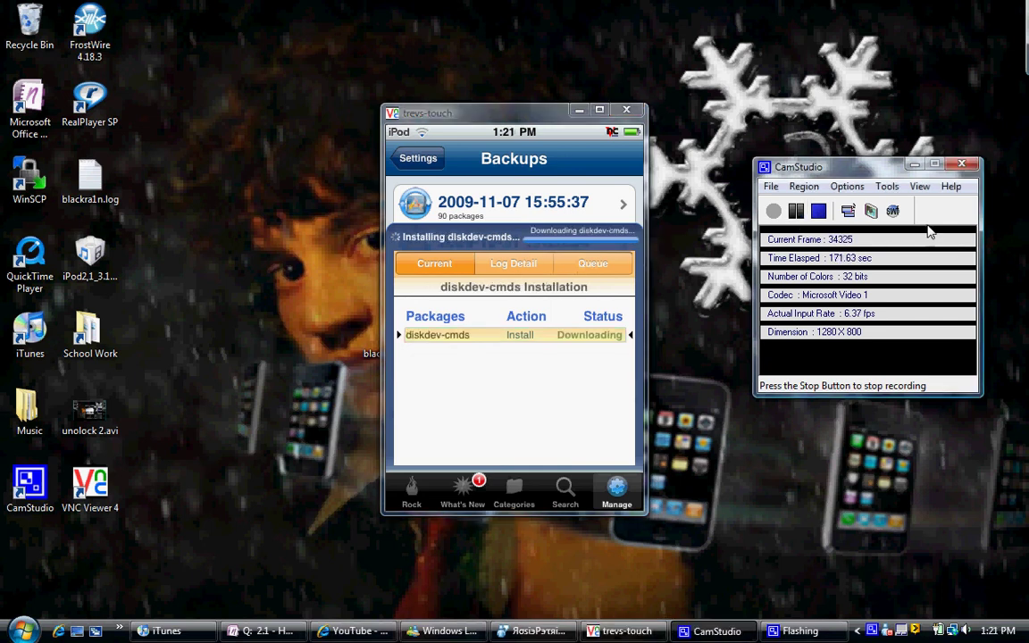